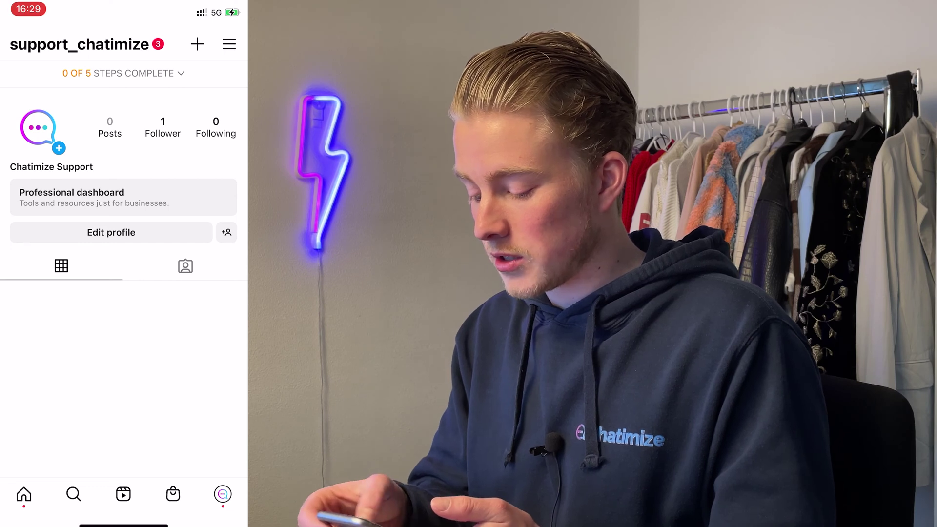
- Reach the Switch account type option under Instagram's Settings > Account
{"action": "left_click", "coordinate": [229, 43]}
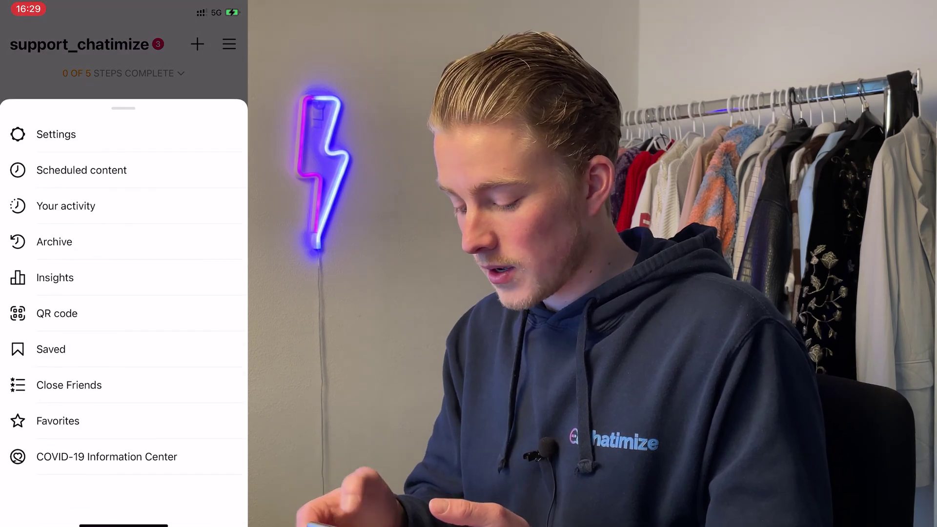
{"action": "left_click", "coordinate": [56, 134]}
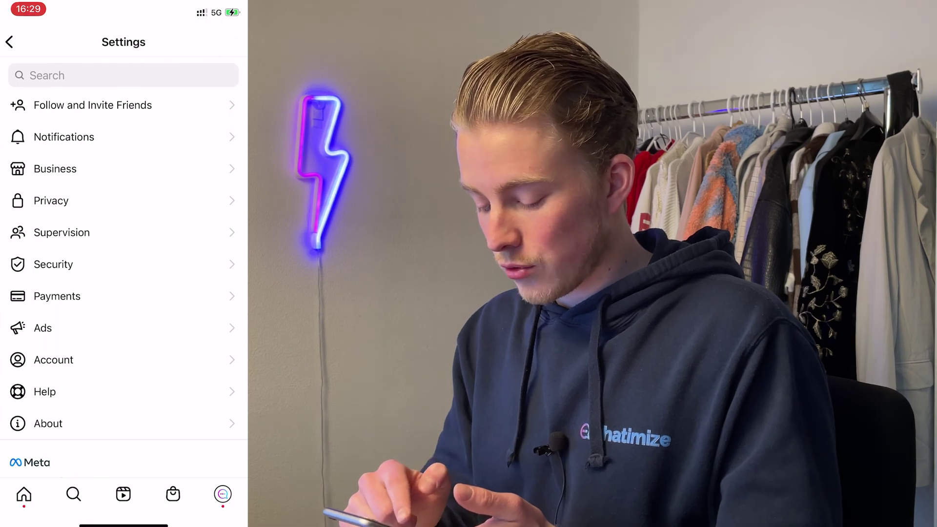
{"action": "left_click", "coordinate": [54, 360]}
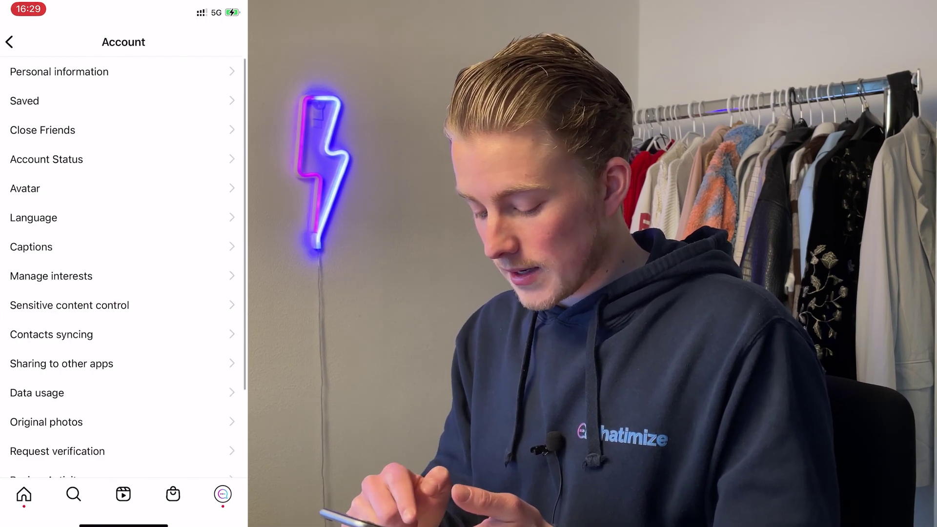
{"action": "scroll", "coordinate": [123, 244], "scroll_direction": "down", "scroll_amount": 5}
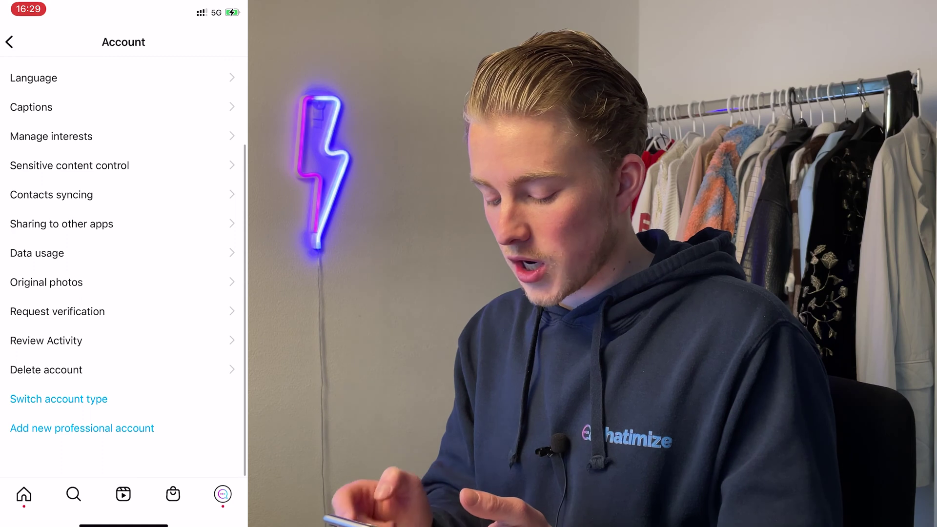
{"action": "left_click", "coordinate": [58, 399]}
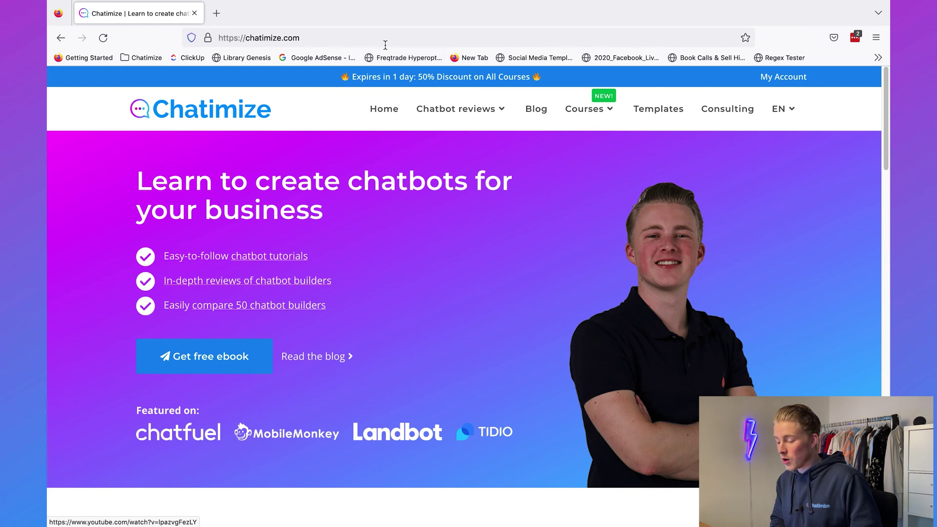
- Load facebook.com in the browser
{"action": "left_click", "coordinate": [381, 39]}
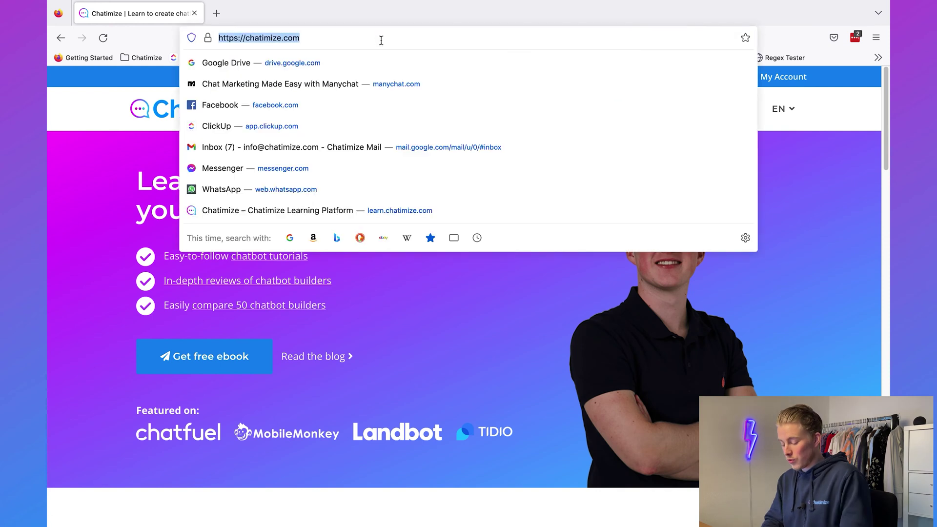
{"action": "type", "text": "facebook.com/"}
{"action": "key", "text": "Return"}
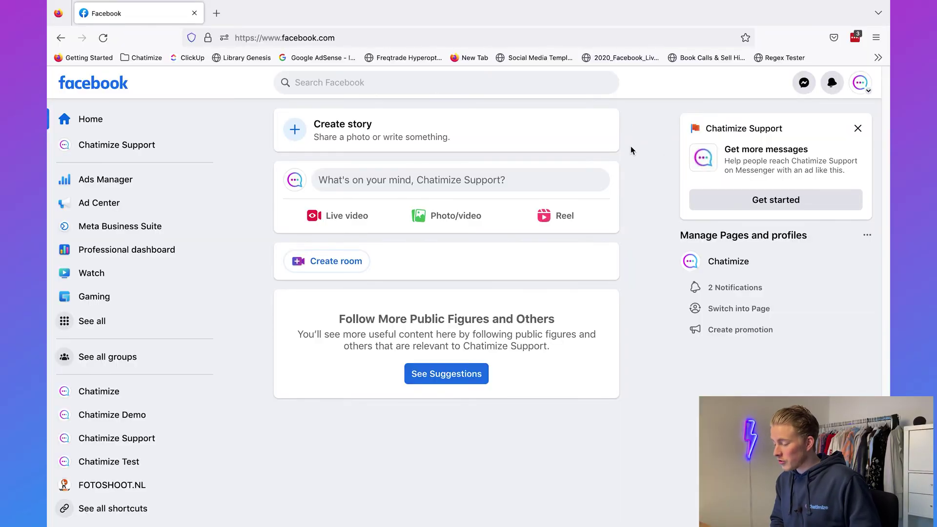
- Switch from the account menu into the Chatimize Support Page profile
{"action": "left_click", "coordinate": [861, 84]}
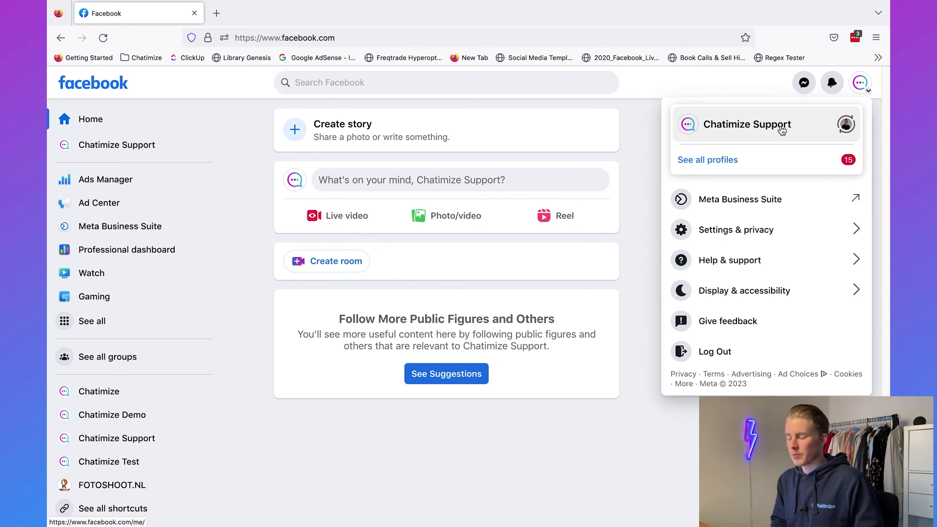
{"action": "left_click", "coordinate": [730, 159]}
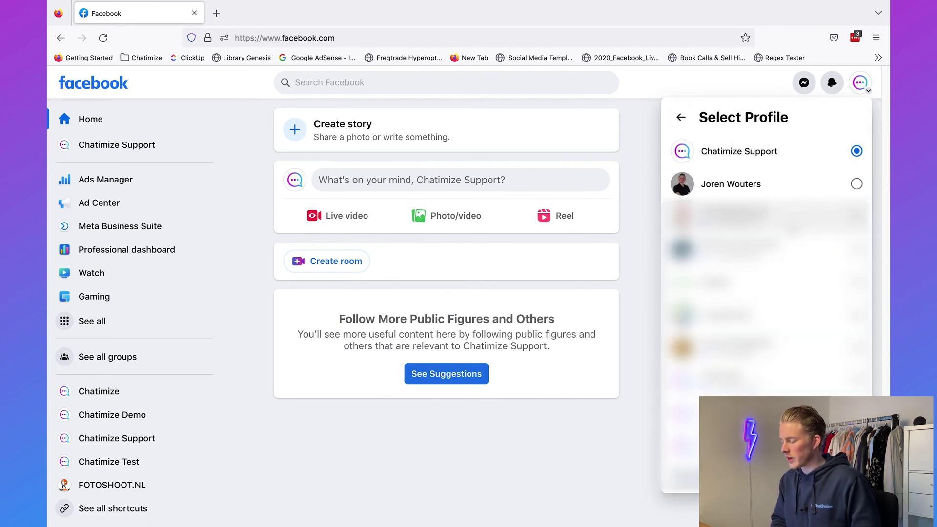
{"action": "left_click", "coordinate": [683, 119]}
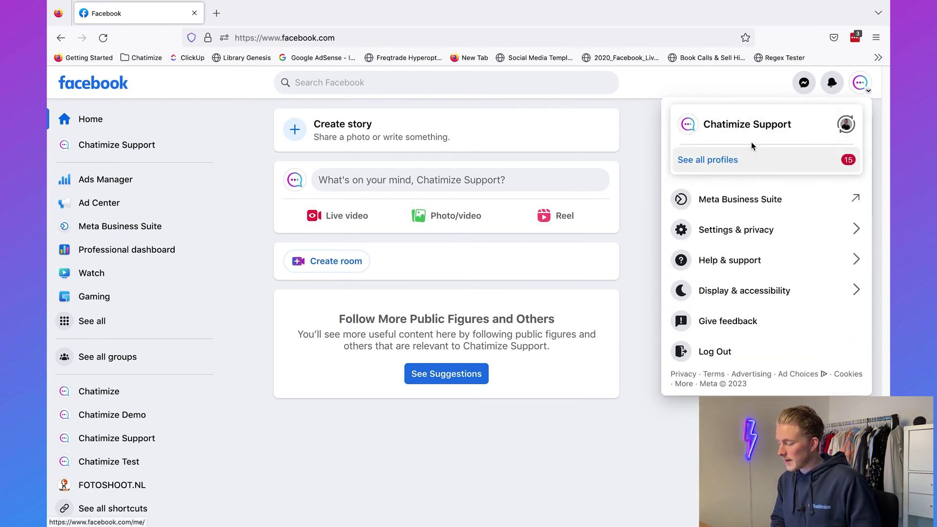
{"action": "left_click", "coordinate": [743, 126]}
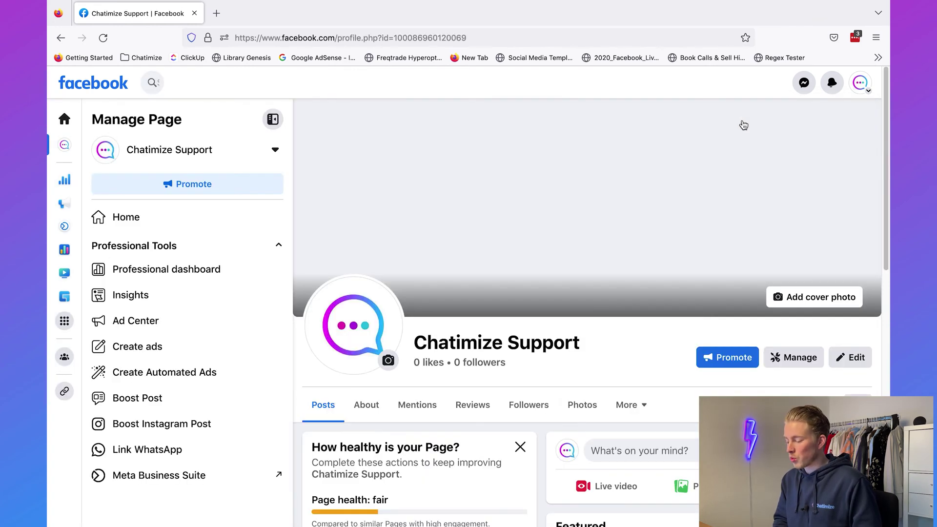
- Begin connecting an Instagram account from the Page dashboard's Linked accounts settings
{"action": "left_click", "coordinate": [783, 364]}
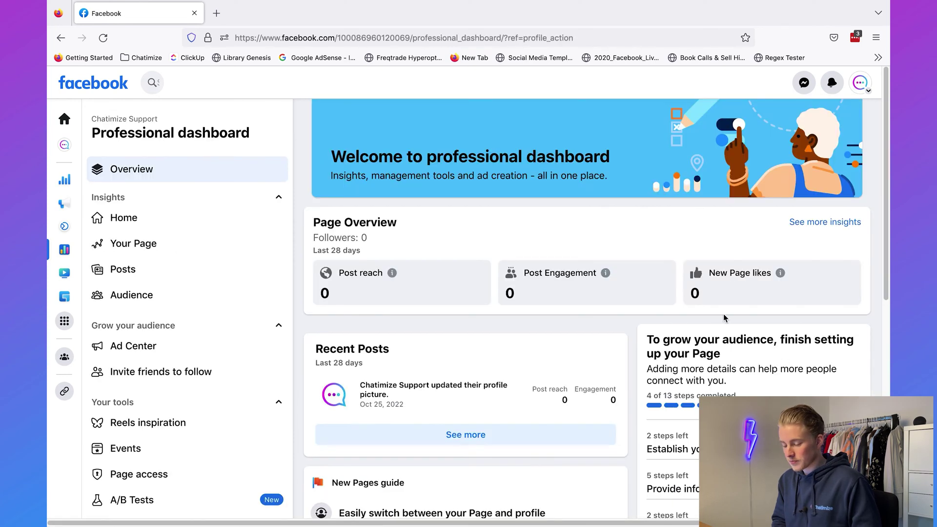
{"action": "scroll", "coordinate": [225, 351], "scroll_direction": "down", "scroll_amount": 5}
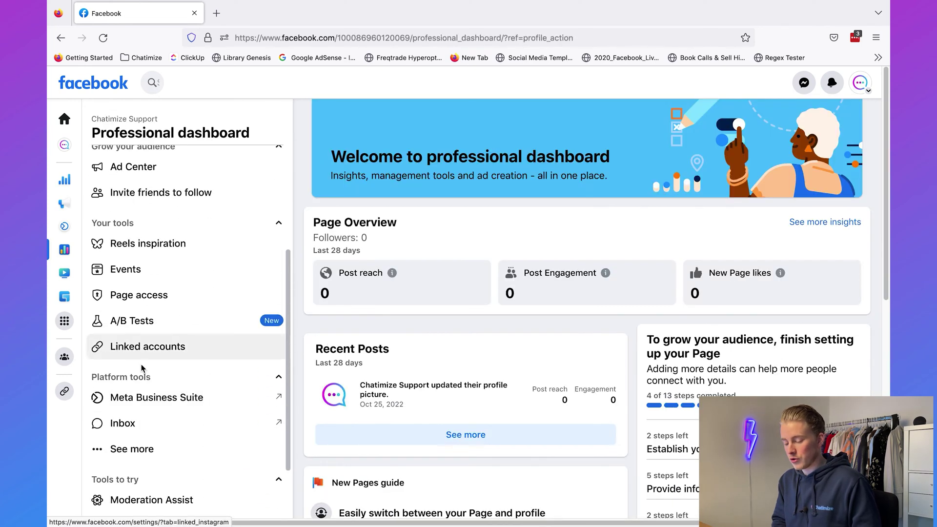
{"action": "left_click", "coordinate": [166, 352]}
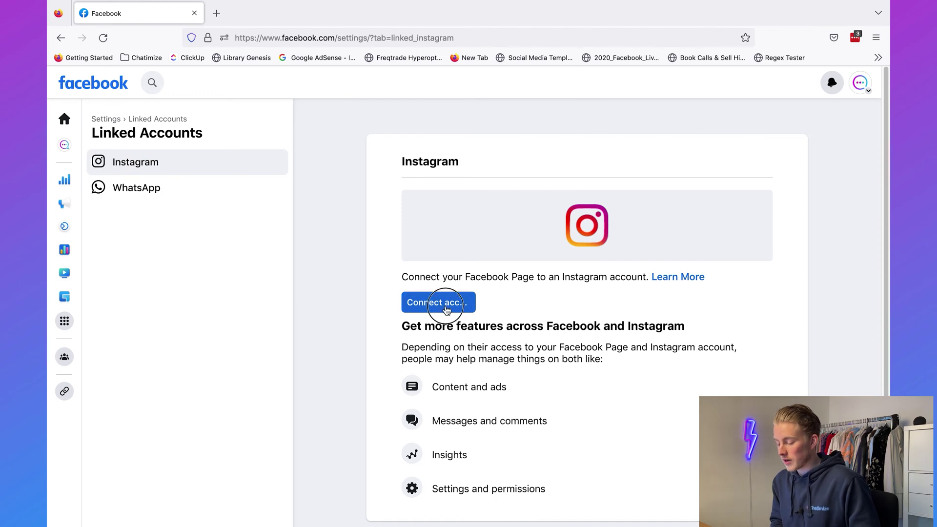
{"action": "left_click", "coordinate": [446, 307]}
- Accept the Instagram connection prompts and log in with the saved support account
{"action": "left_click", "coordinate": [592, 412]}
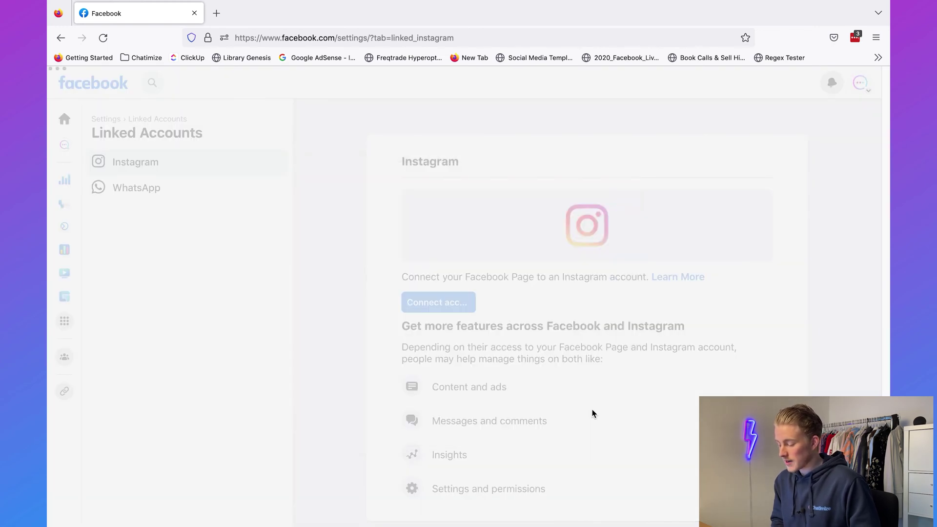
{"action": "left_click", "coordinate": [593, 403]}
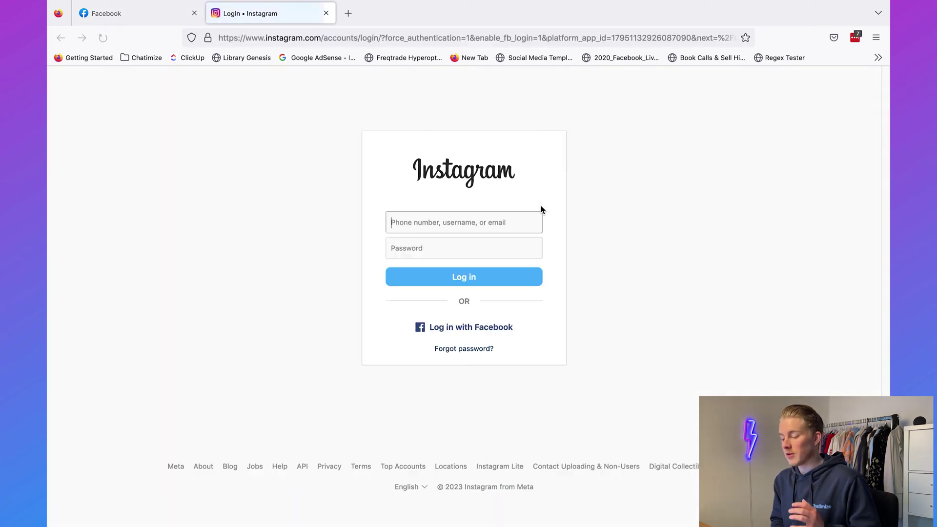
{"action": "left_click", "coordinate": [528, 222]}
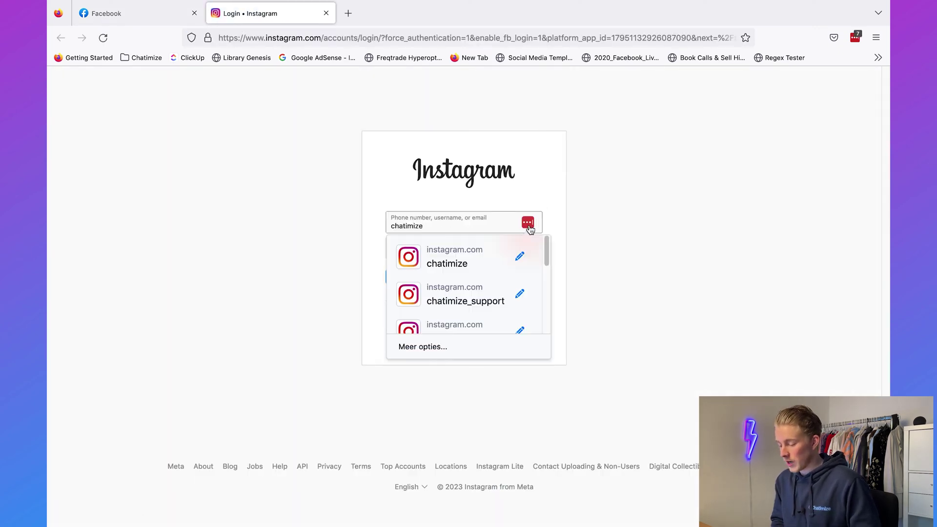
{"action": "scroll", "coordinate": [485, 291], "scroll_direction": "down", "scroll_amount": 2}
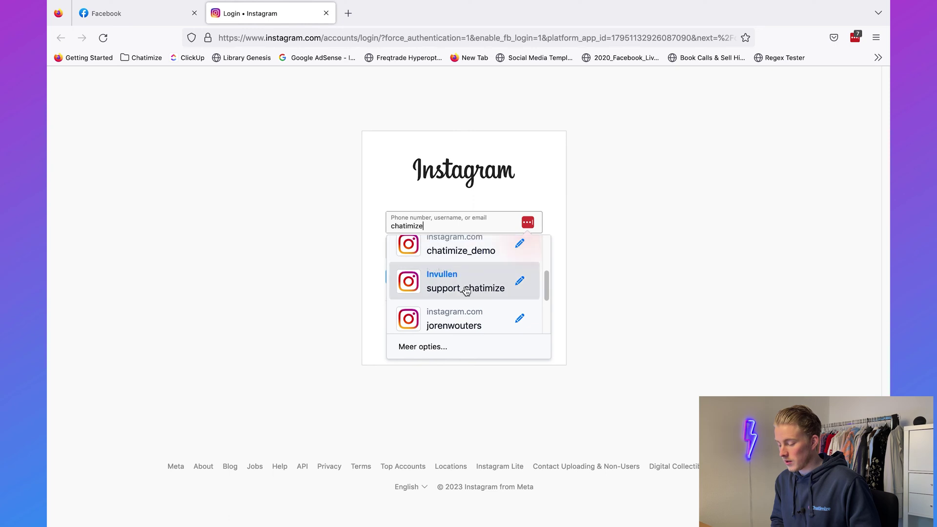
{"action": "left_click", "coordinate": [485, 288]}
{"action": "left_click", "coordinate": [471, 285]}
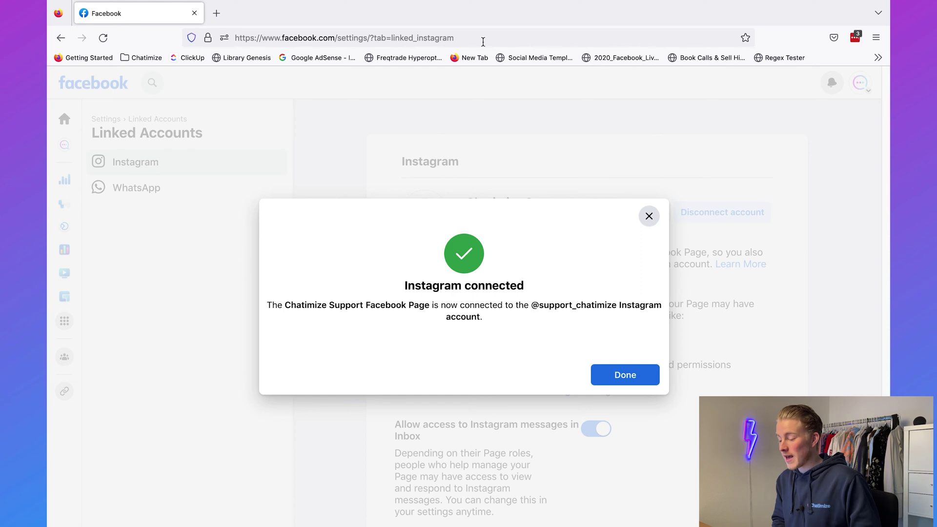
- In a new tab at chatimize.com/mc, start a free Manychat signup with Instagram as channel
{"action": "left_click", "coordinate": [217, 13]}
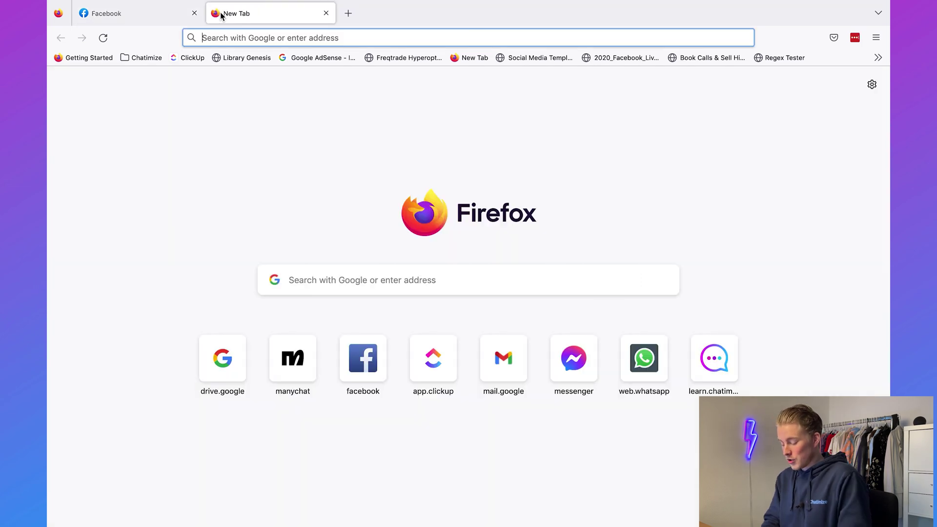
{"action": "type", "text": "chatimize.com/mc/"}
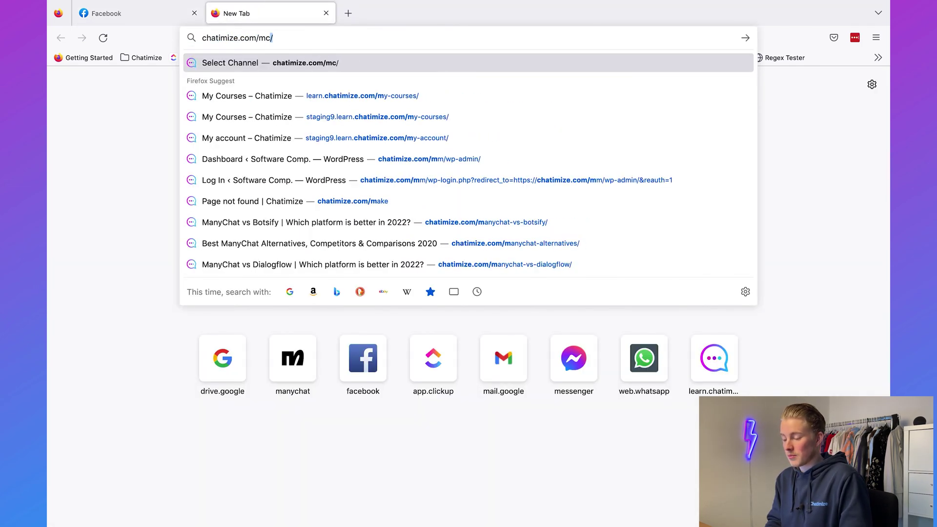
{"action": "key", "text": "Return"}
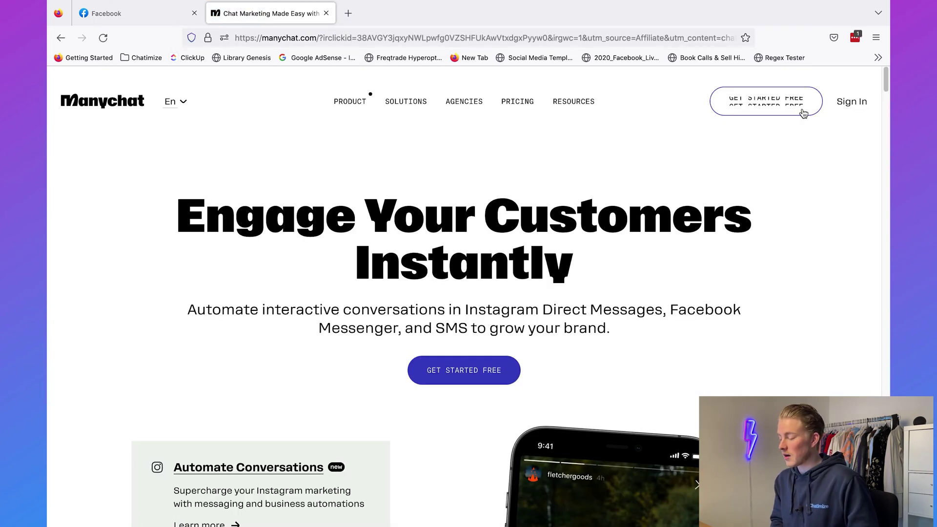
{"action": "left_click", "coordinate": [781, 104]}
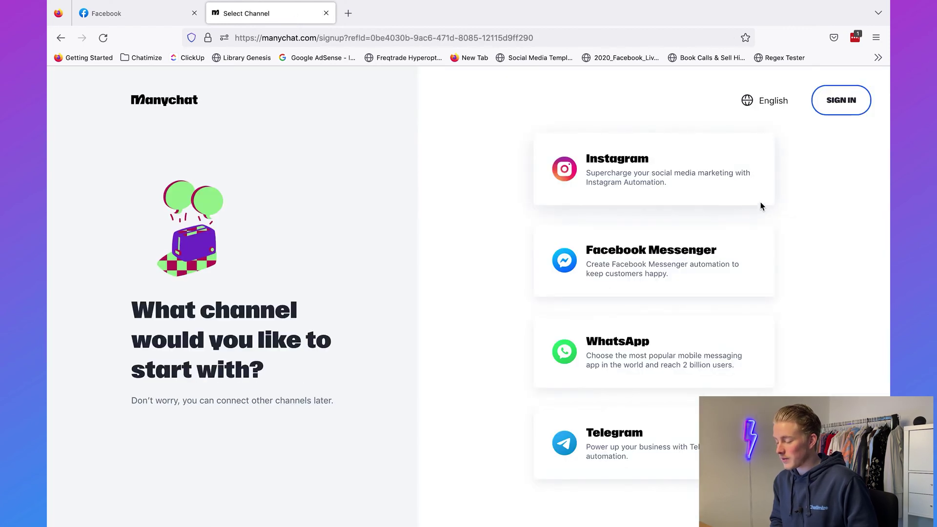
{"action": "left_click", "coordinate": [701, 156]}
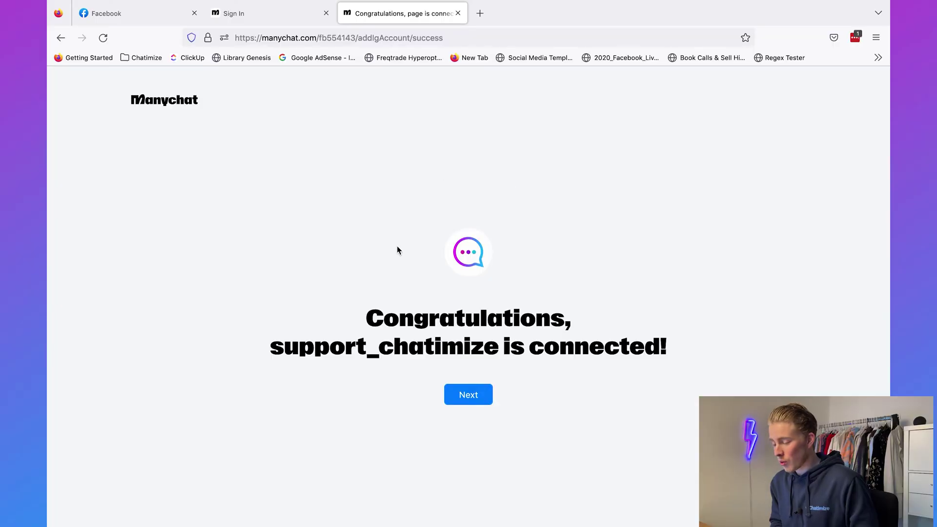
- Back in Facebook, dismiss the Instagram connected confirmation and open profile settings
{"action": "left_click", "coordinate": [118, 19]}
{"action": "left_click", "coordinate": [649, 217]}
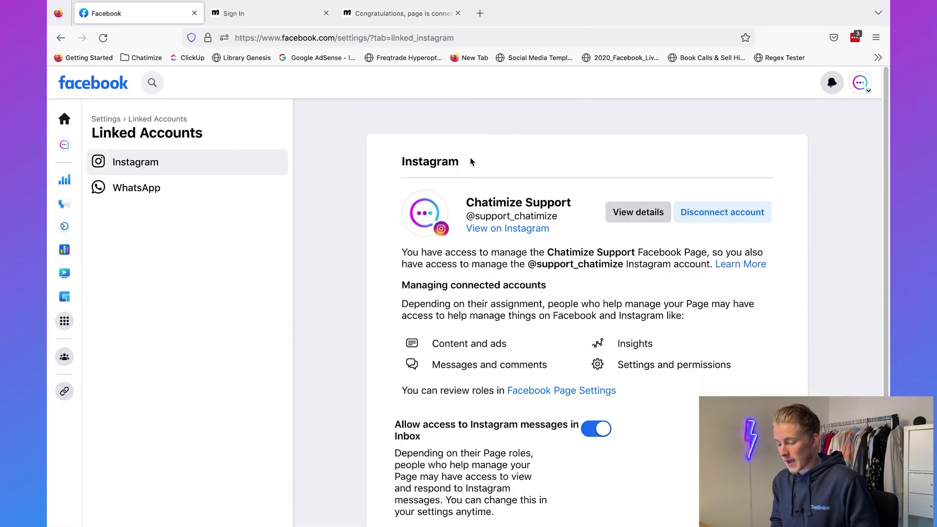
{"action": "left_click", "coordinate": [65, 145]}
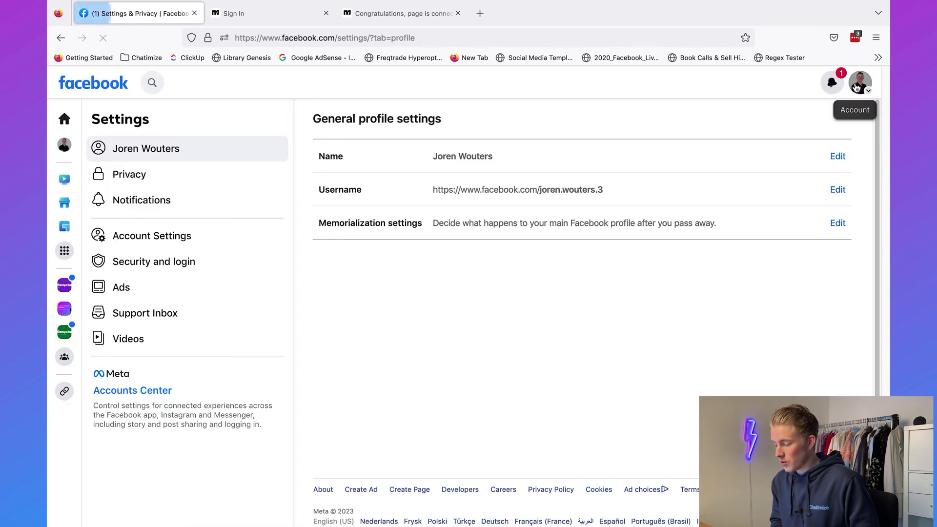
- Switch into the Chatimize Support Page and open its professional dashboard
{"action": "left_click", "coordinate": [856, 87]}
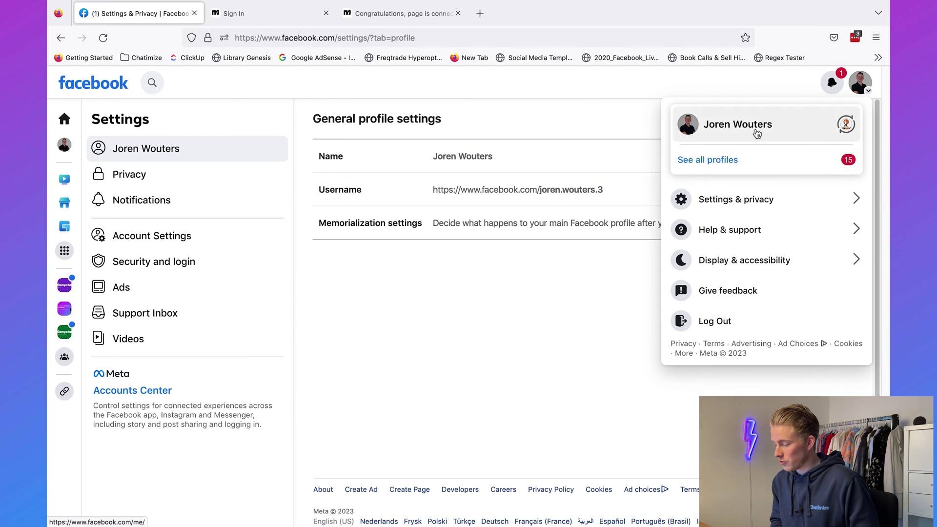
{"action": "left_click", "coordinate": [728, 162]}
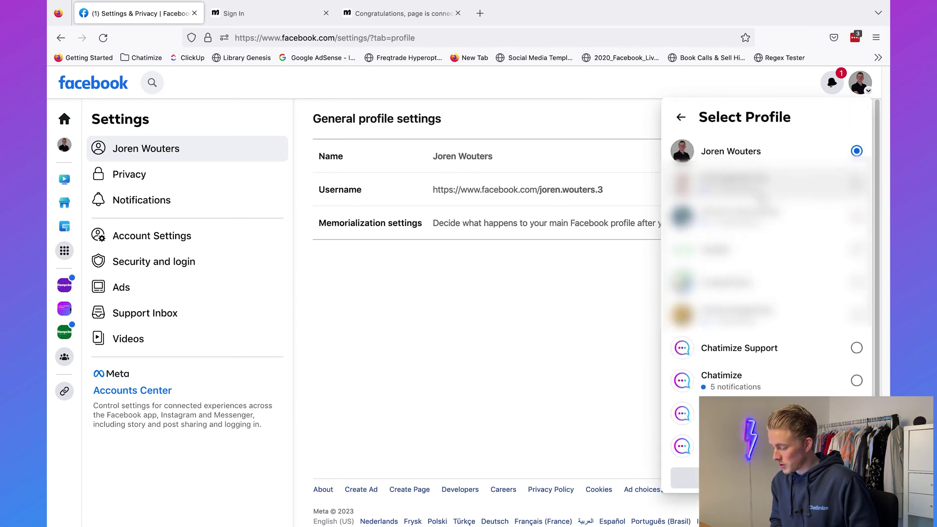
{"action": "left_click", "coordinate": [751, 359]}
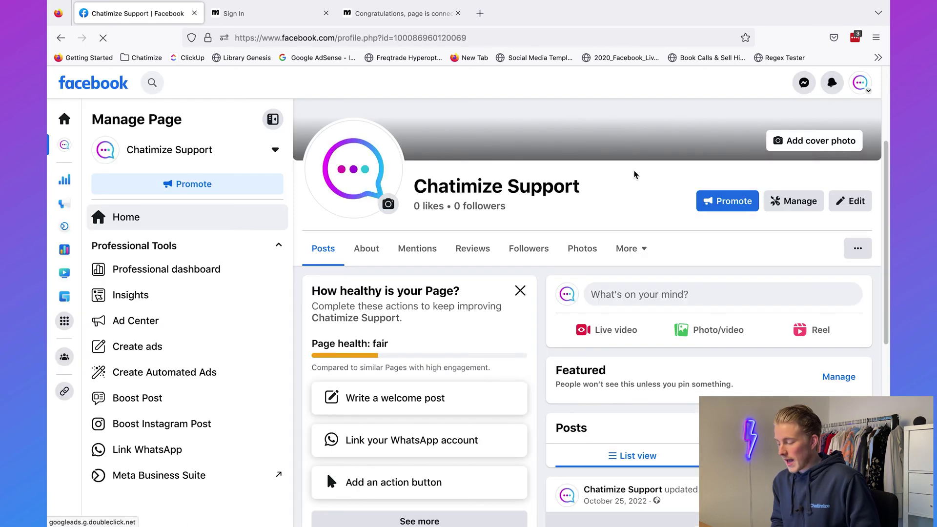
{"action": "left_click", "coordinate": [787, 205]}
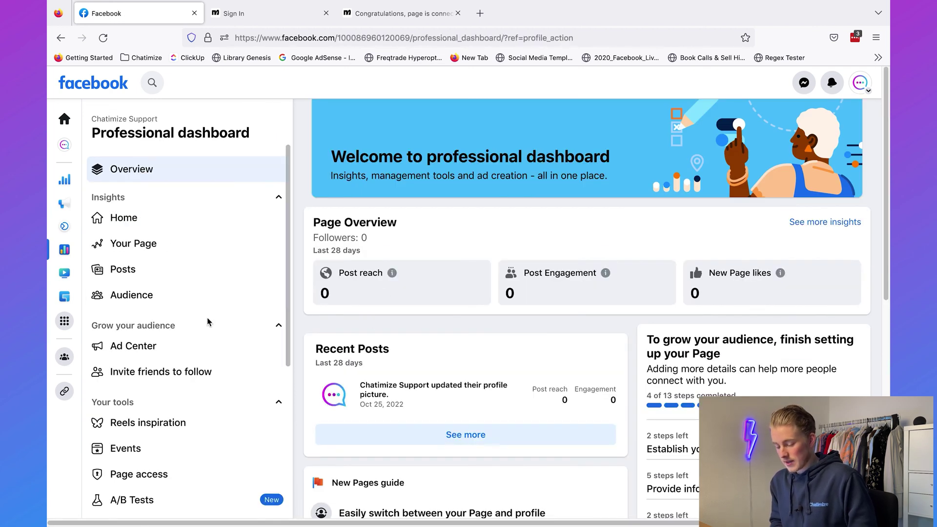
{"action": "scroll", "coordinate": [209, 322], "scroll_direction": "down", "scroll_amount": 3}
- Set ManyChat as the Instagram primary receiver in the Page's Advanced Messaging settings
{"action": "left_click", "coordinate": [195, 298]}
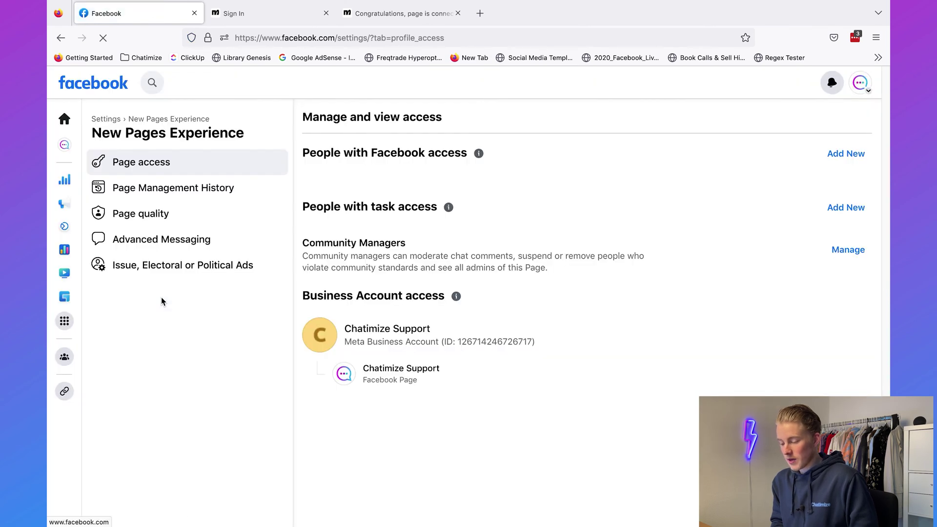
{"action": "left_click", "coordinate": [163, 244]}
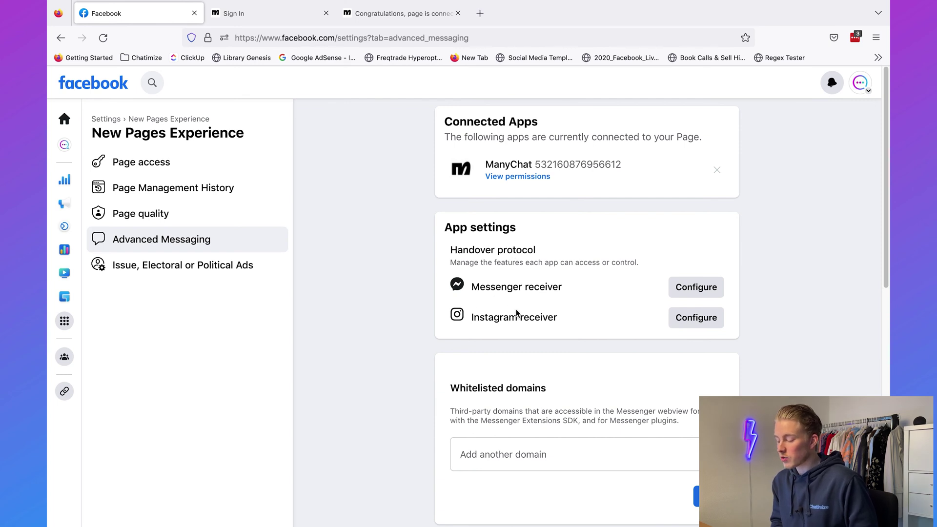
{"action": "left_click", "coordinate": [696, 318]}
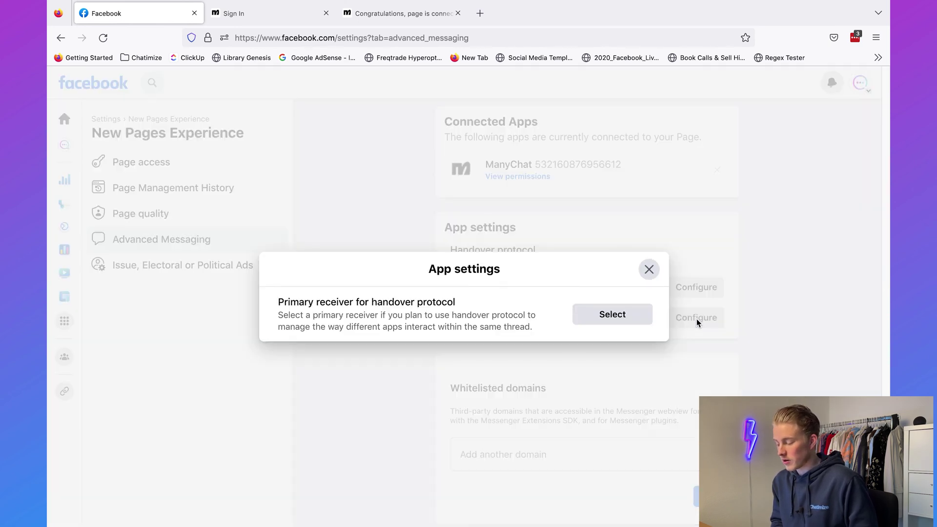
{"action": "left_click", "coordinate": [627, 318]}
{"action": "left_click", "coordinate": [622, 361]}
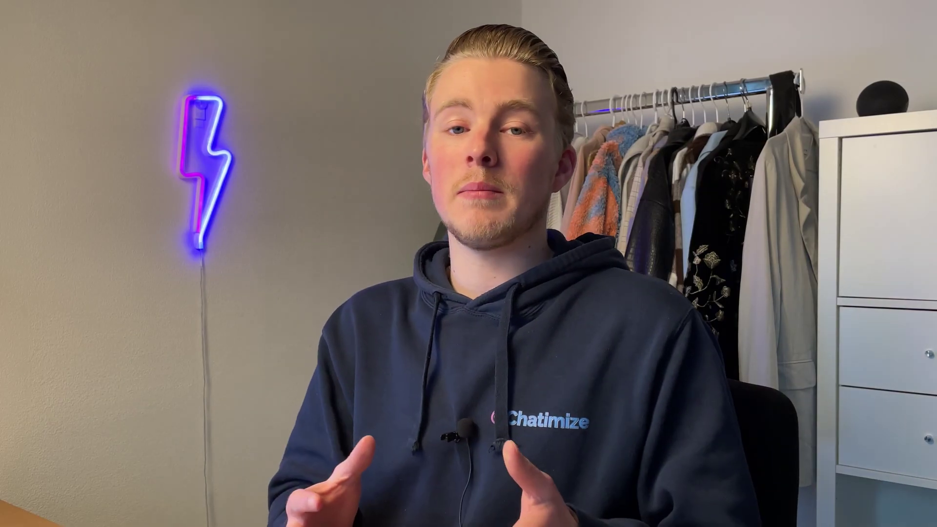